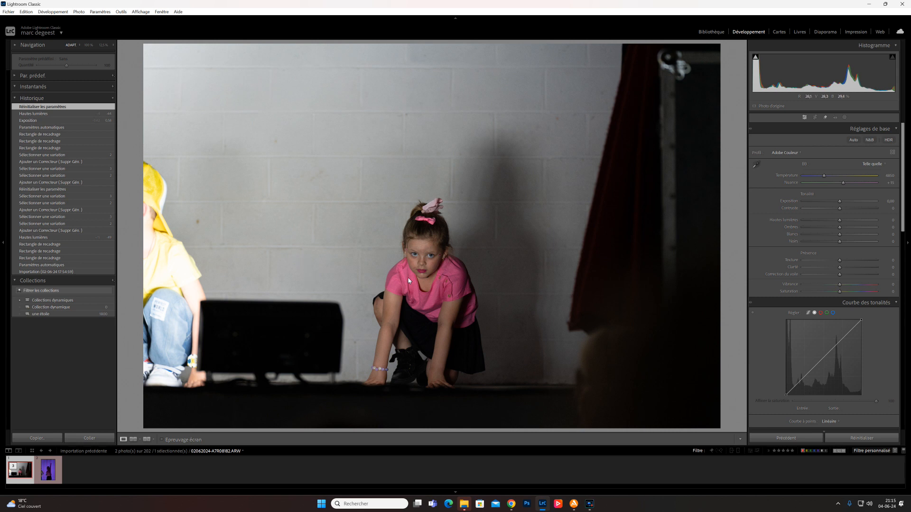
- Remove the black speaker beside the girl in pink with generative AI at brush size 24, and choose the third variation
{"action": "left_click", "coordinate": [825, 119]}
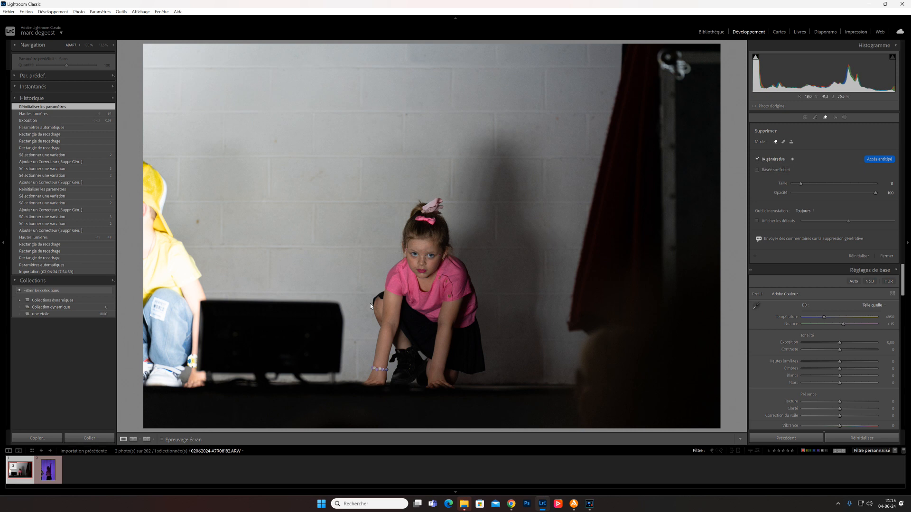
{"action": "scroll", "coordinate": [334, 331], "scroll_direction": "up", "scroll_amount": 4}
{"action": "mouse_move", "coordinate": [321, 341]}
{"action": "left_mouse_down"}
{"action": "mouse_move", "coordinate": [359, 351]}
{"action": "mouse_move", "coordinate": [313, 382]}
{"action": "mouse_move", "coordinate": [256, 379]}
{"action": "mouse_move", "coordinate": [206, 365]}
{"action": "mouse_move", "coordinate": [202, 332]}
{"action": "mouse_move", "coordinate": [216, 306]}
{"action": "mouse_move", "coordinate": [318, 314]}
{"action": "left_mouse_up"}
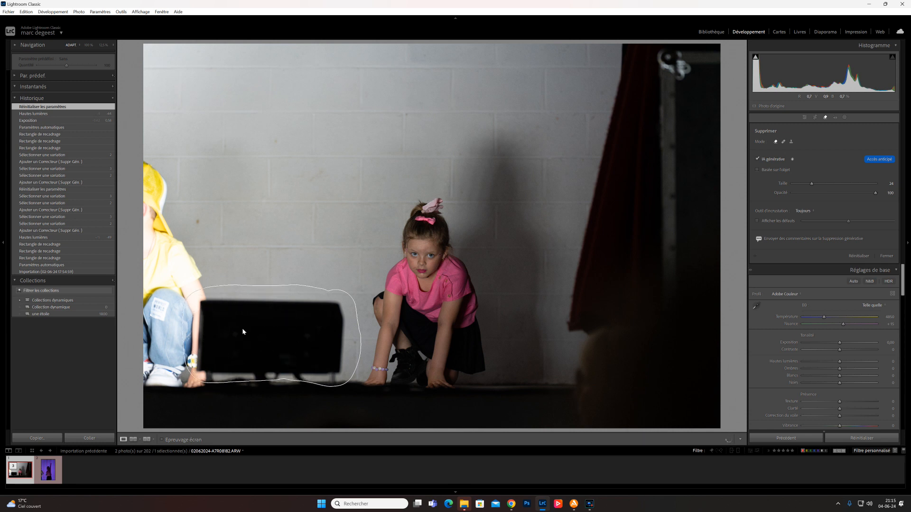
{"action": "left_click", "coordinate": [882, 184]}
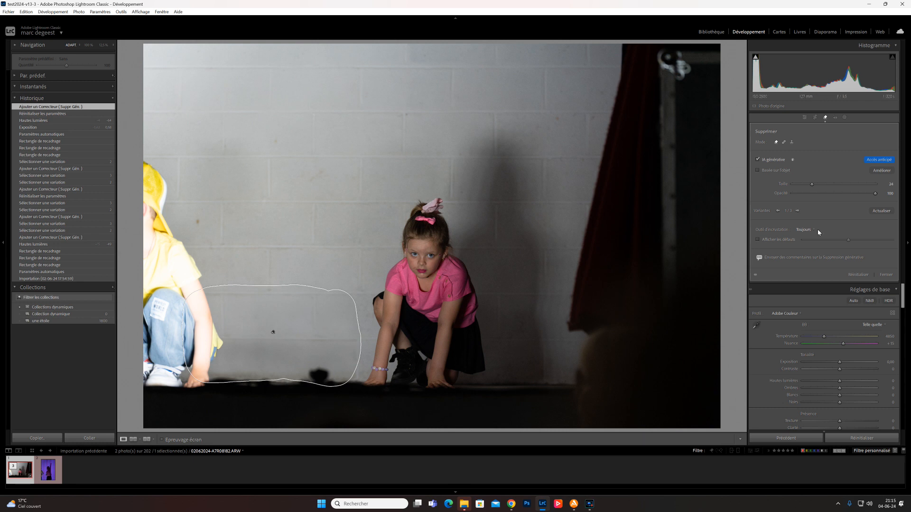
{"action": "left_click", "coordinate": [797, 212]}
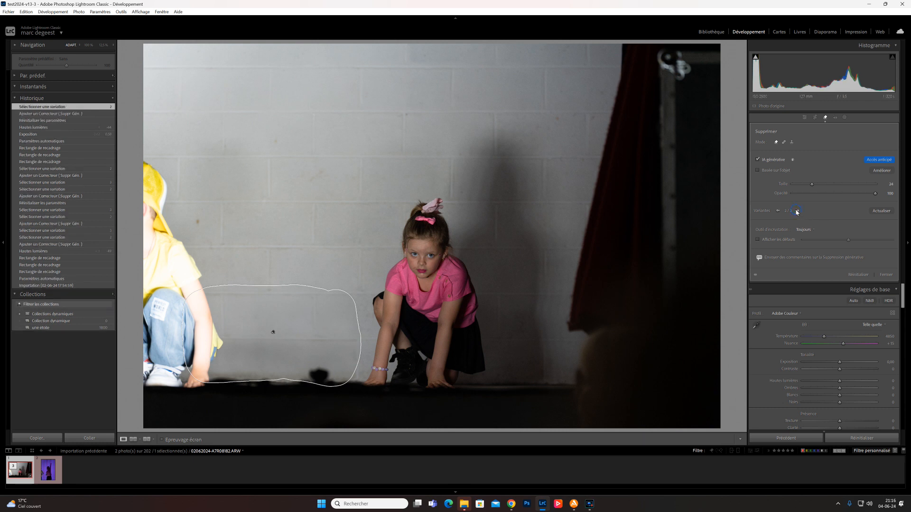
{"action": "left_click", "coordinate": [797, 211]}
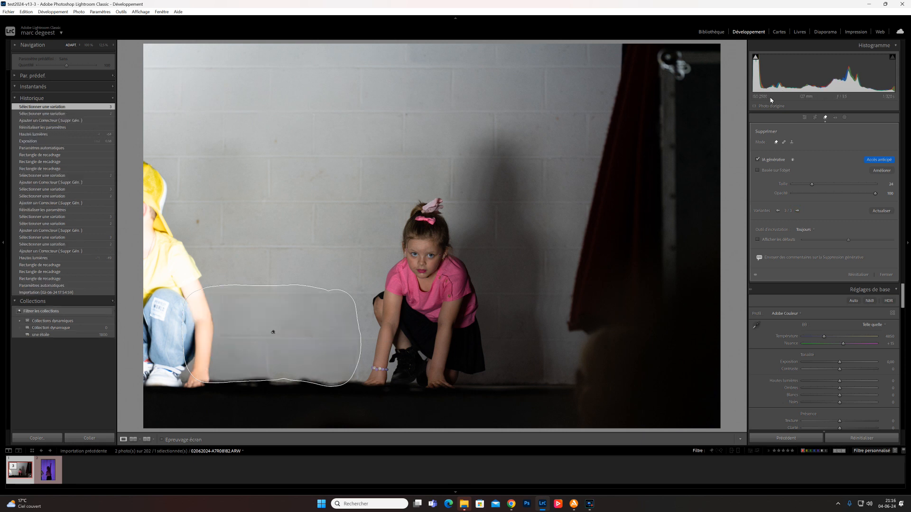
- Crop the photo from both sides and the top to a portrait frame around the girl in pink
{"action": "left_click", "coordinate": [815, 117]}
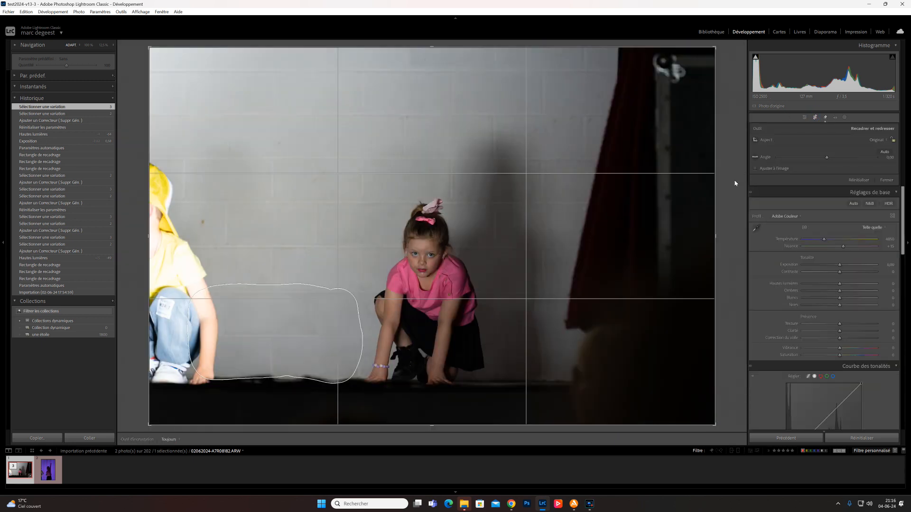
{"action": "left_click_drag", "start_coordinate": [717, 234], "coordinate": [628, 236]}
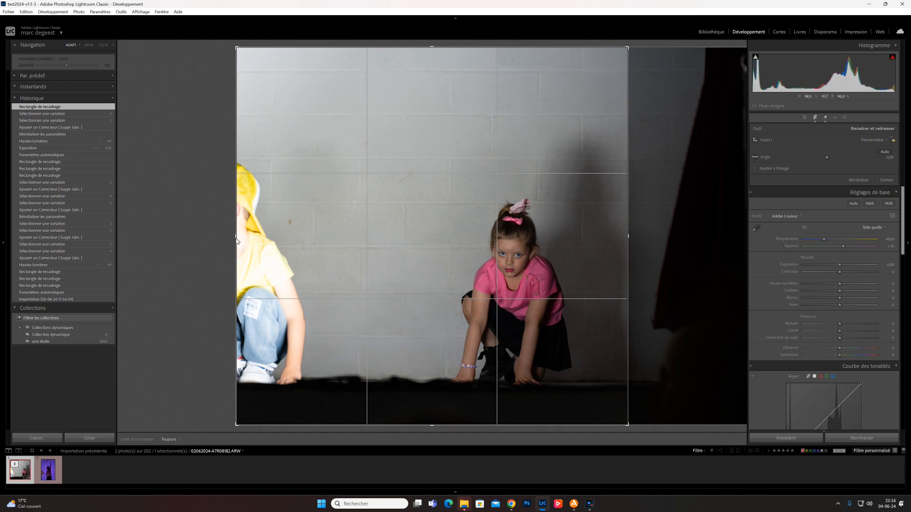
{"action": "left_click_drag", "start_coordinate": [237, 240], "coordinate": [308, 243]}
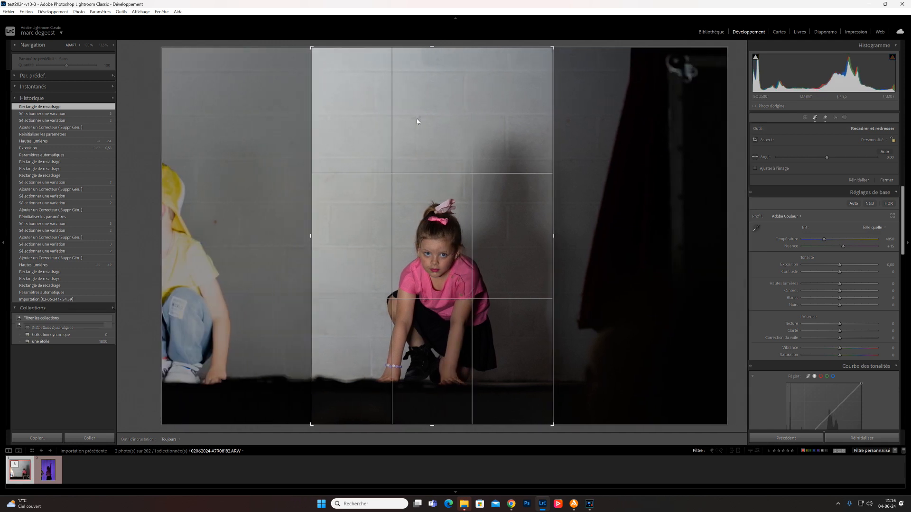
{"action": "left_click_drag", "start_coordinate": [440, 51], "coordinate": [438, 87]}
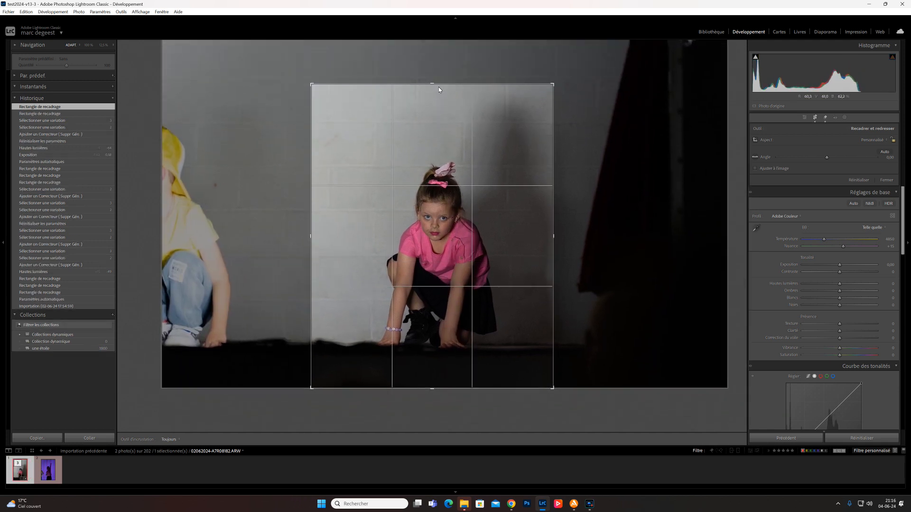
{"action": "key", "text": "Return"}
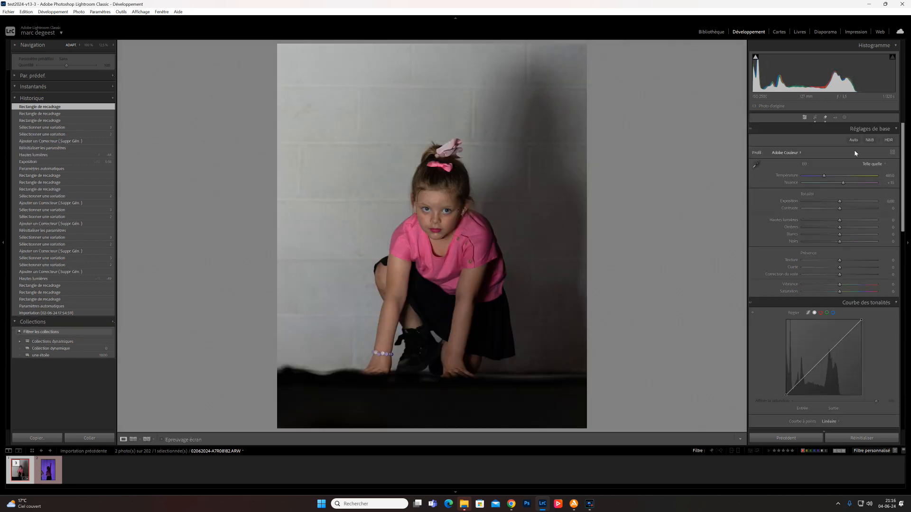
- Apply automatic tone settings to the cropped photo and reduce the exposure to +0.81
{"action": "key", "text": "ctrl+u"}
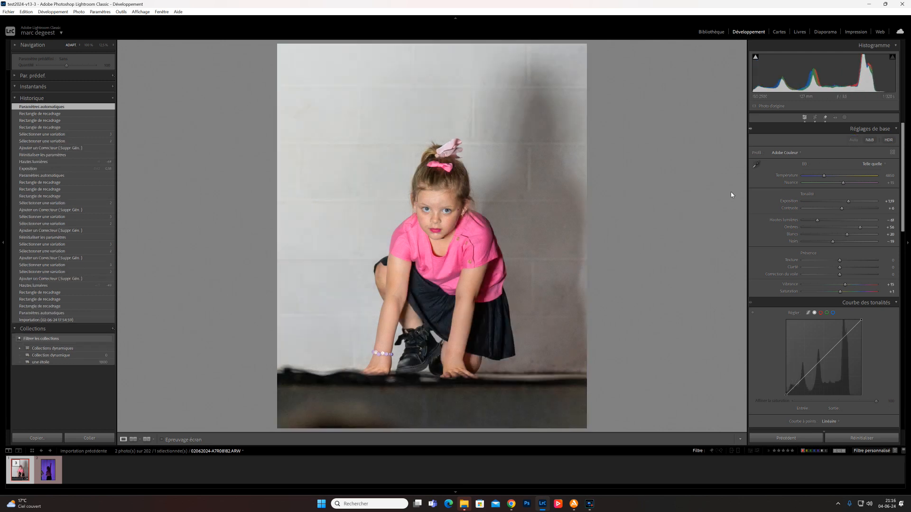
{"action": "left_click_drag", "start_coordinate": [848, 203], "coordinate": [846, 203]}
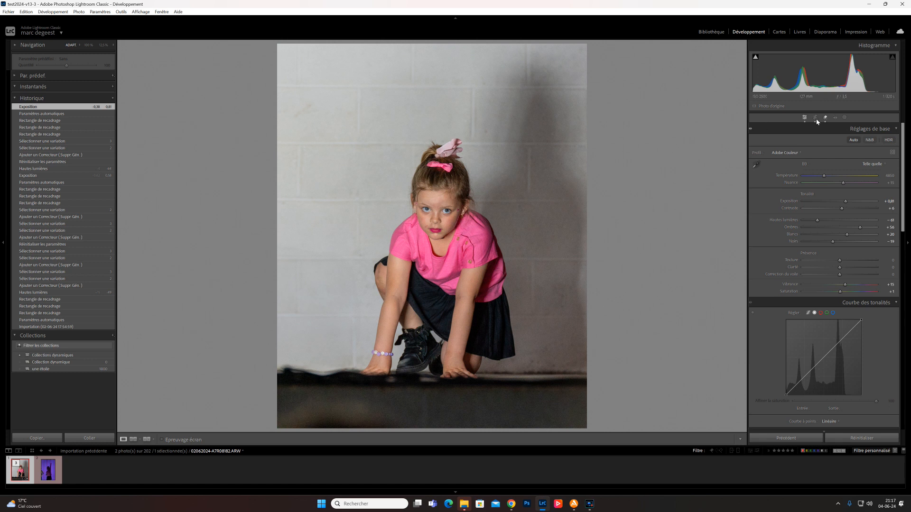
- Add a subject mask of the girl and set its exposure to 0.06
{"action": "left_click", "coordinate": [845, 118]}
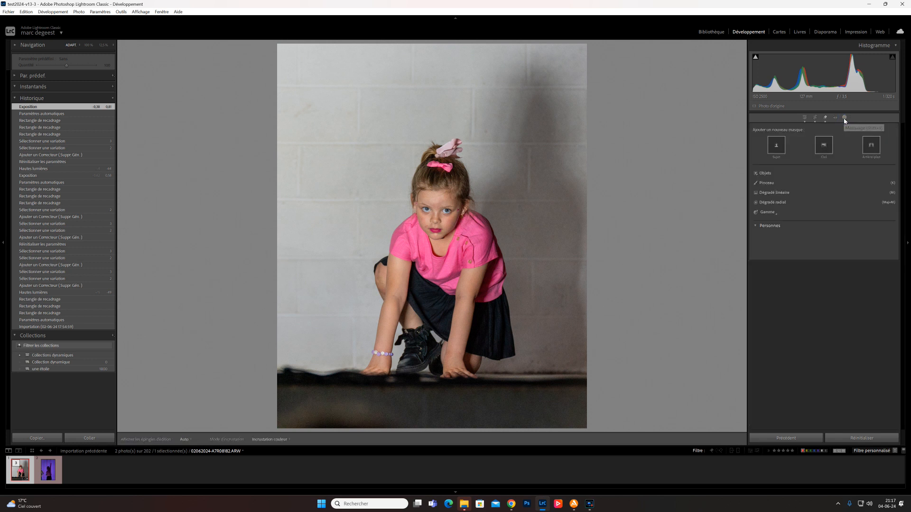
{"action": "left_click", "coordinate": [776, 148]}
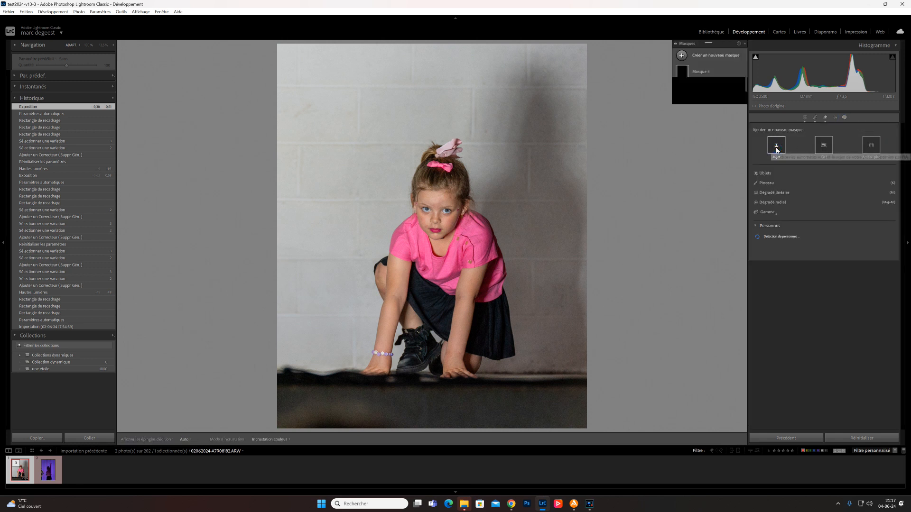
{"action": "left_click", "coordinate": [777, 149]}
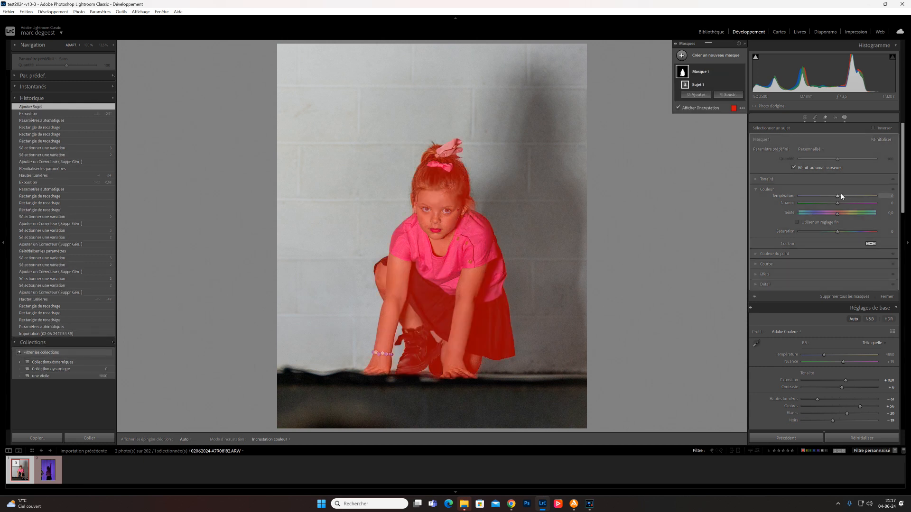
{"action": "left_click", "coordinate": [758, 180]}
{"action": "left_click_drag", "start_coordinate": [839, 186], "coordinate": [840, 187]}
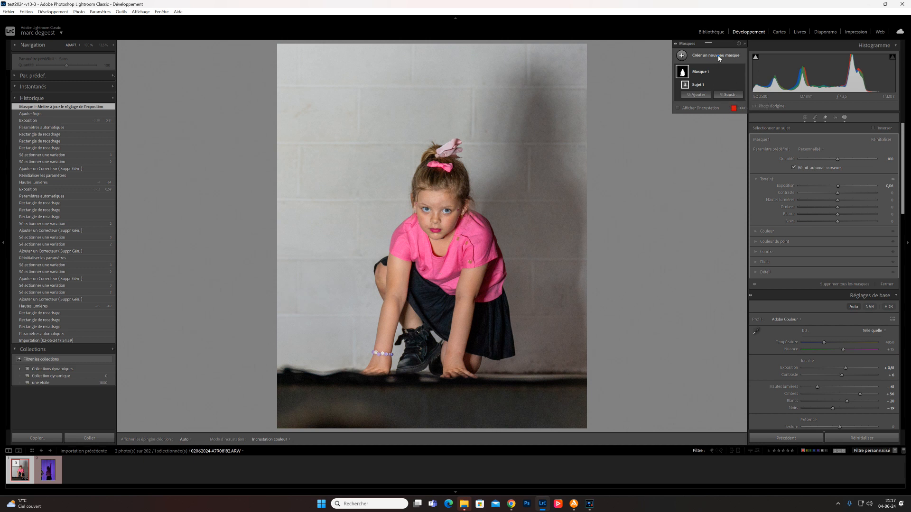
- Add a radial gradient mask centred on the girl's face, set its exposure to about 0.6, and subtract the subject from it
{"action": "left_click", "coordinate": [727, 96]}
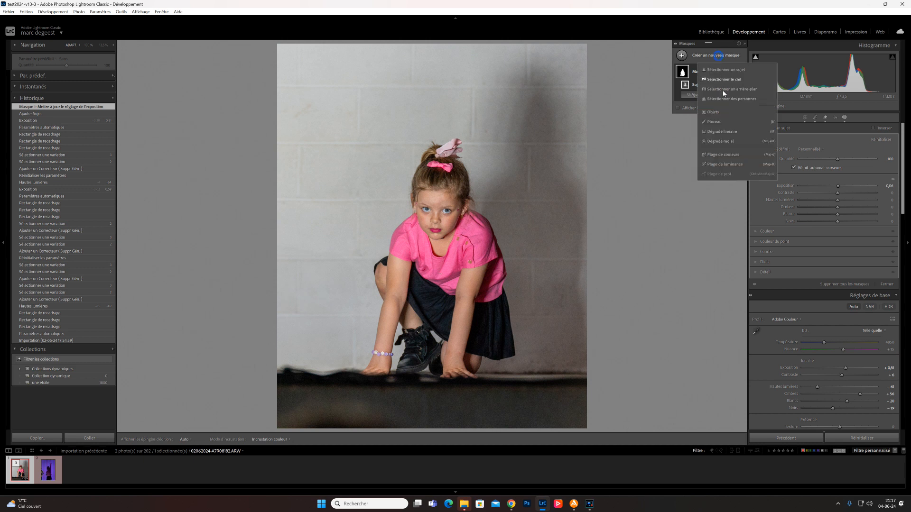
{"action": "left_click", "coordinate": [721, 141]}
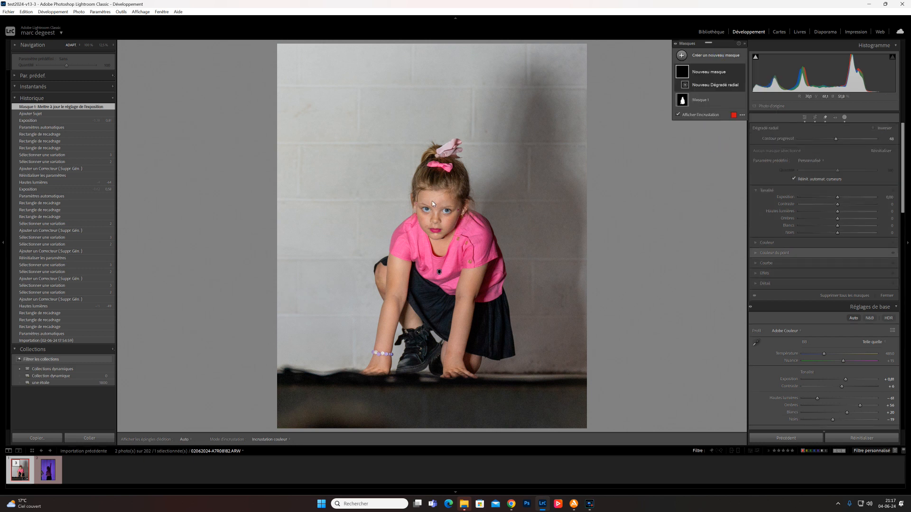
{"action": "left_click_drag", "start_coordinate": [413, 194], "coordinate": [515, 301]}
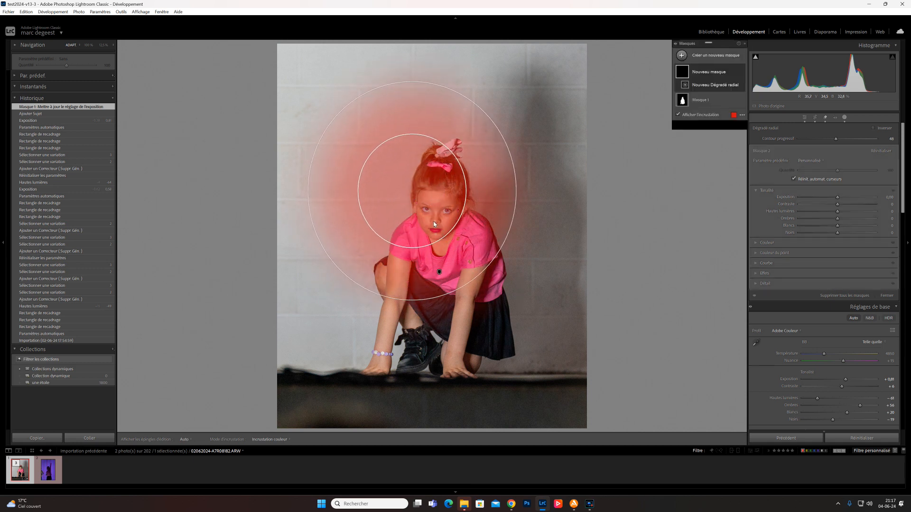
{"action": "left_click_drag", "start_coordinate": [413, 196], "coordinate": [438, 209]}
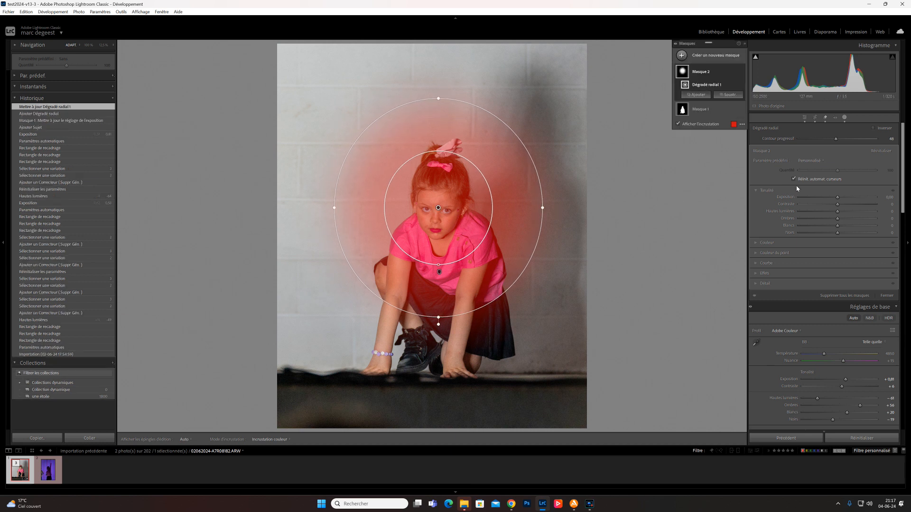
{"action": "left_click_drag", "start_coordinate": [840, 199], "coordinate": [845, 197]}
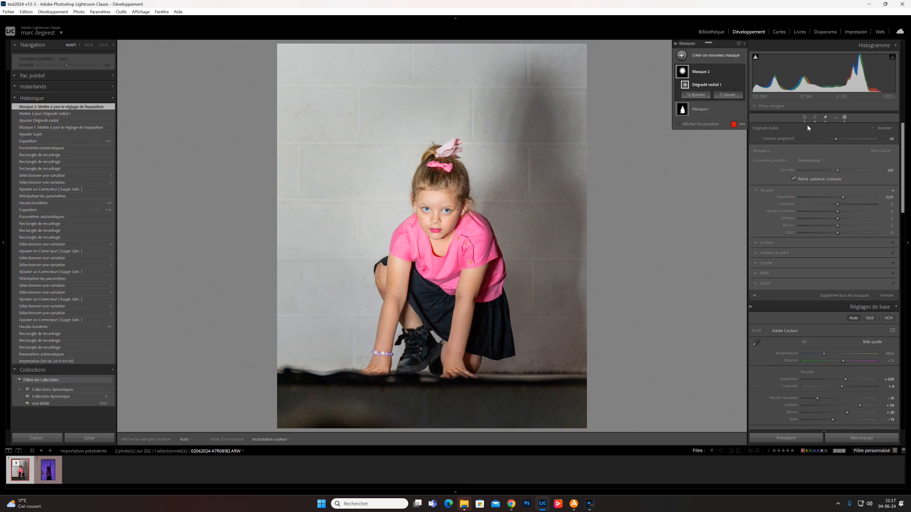
{"action": "left_click", "coordinate": [731, 98]}
{"action": "left_click", "coordinate": [733, 114]}
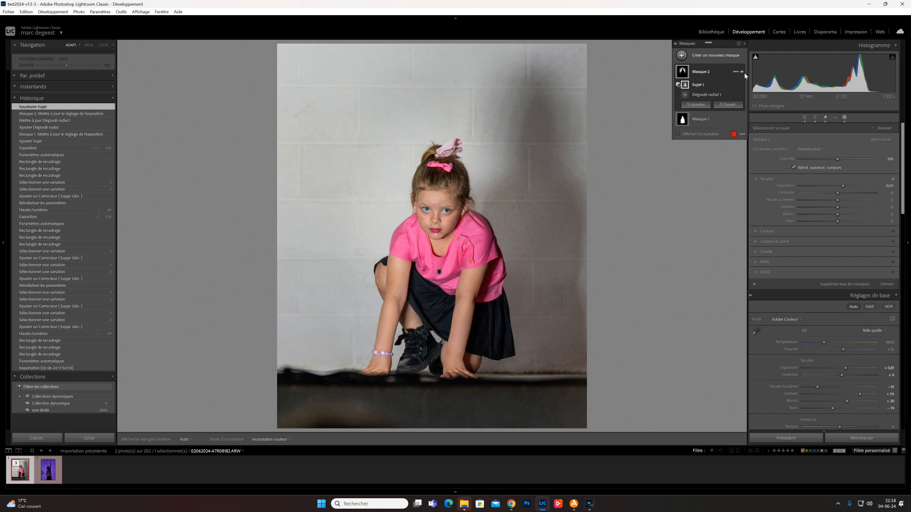
- Compare the photo with the radial gradient mask hidden and shown several times, leaving it shown
{"action": "left_click", "coordinate": [742, 72]}
{"action": "left_click", "coordinate": [743, 72]}
{"action": "left_click", "coordinate": [743, 72]}
{"action": "left_click", "coordinate": [743, 72]}
{"action": "left_click", "coordinate": [743, 73]}
{"action": "left_click", "coordinate": [742, 72]}
{"action": "left_click", "coordinate": [743, 72]}
{"action": "left_click", "coordinate": [743, 72]}
{"action": "left_click", "coordinate": [743, 72]}
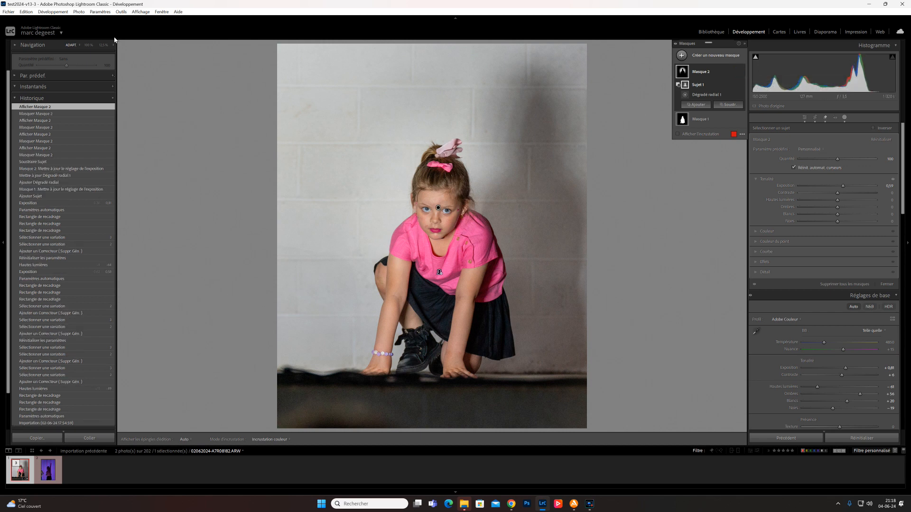
- Remove the hair strand and skin marks on the forehead, temple, cheek and beside the mouth with generative AI at brush size 5
{"action": "left_click", "coordinate": [88, 46]}
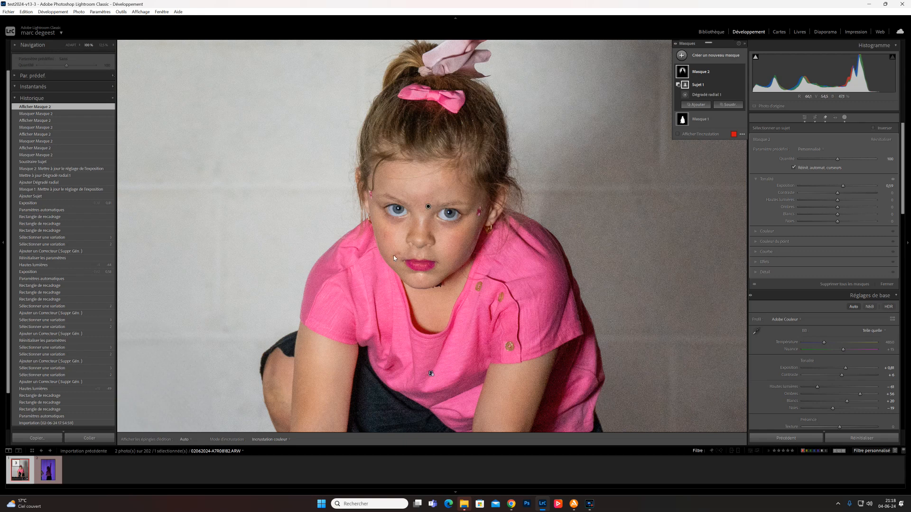
{"action": "left_click", "coordinate": [826, 118]}
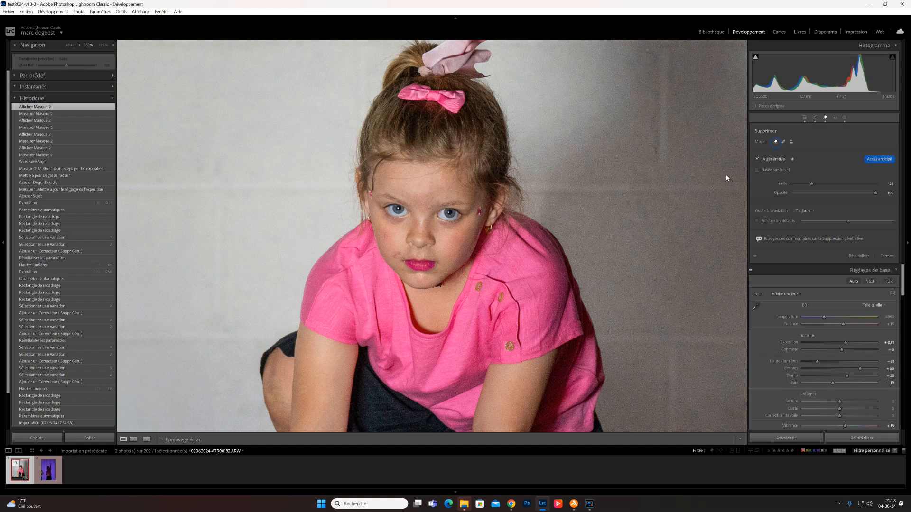
{"action": "scroll", "coordinate": [377, 240], "scroll_direction": "down", "scroll_amount": 1}
{"action": "scroll", "coordinate": [386, 241], "scroll_direction": "down", "scroll_amount": 1}
{"action": "left_click", "coordinate": [386, 238]}
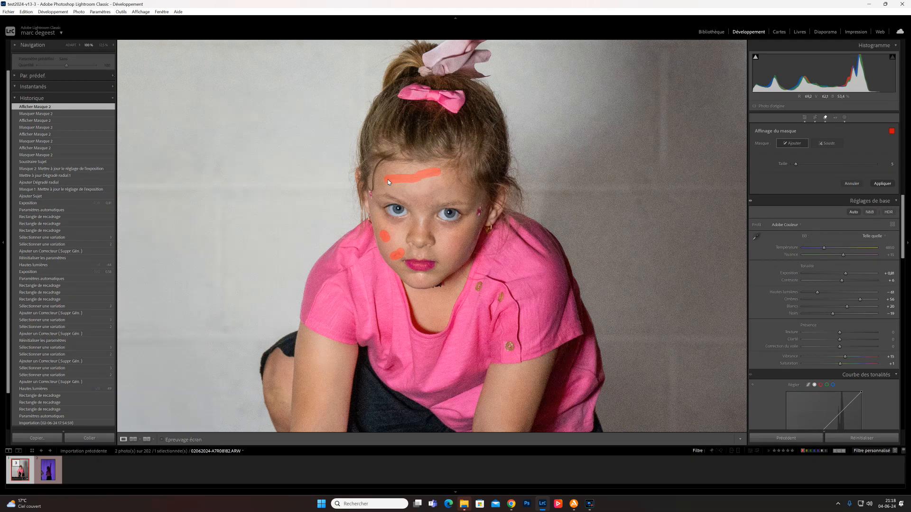
{"action": "left_click_drag", "start_coordinate": [381, 164], "coordinate": [372, 191]}
{"action": "left_click", "coordinate": [882, 184]}
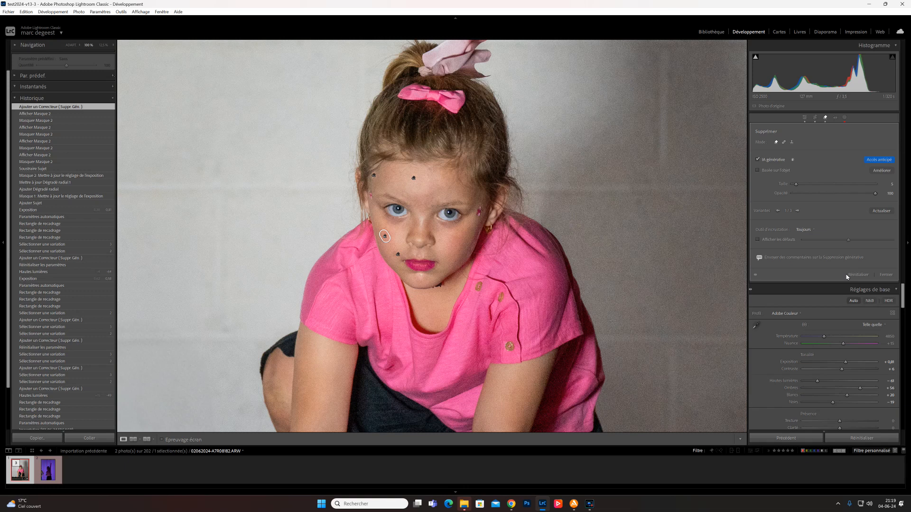
- Apply AI noise reduction with an amount of 50, saving the enhanced copy in a stack
{"action": "scroll", "coordinate": [816, 293], "scroll_direction": "down", "scroll_amount": 3}
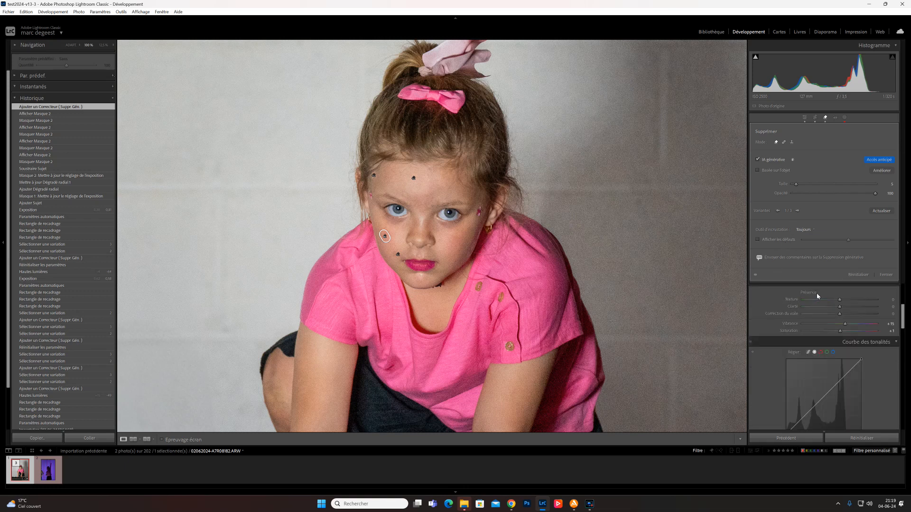
{"action": "scroll", "coordinate": [818, 296], "scroll_direction": "up", "scroll_amount": 3}
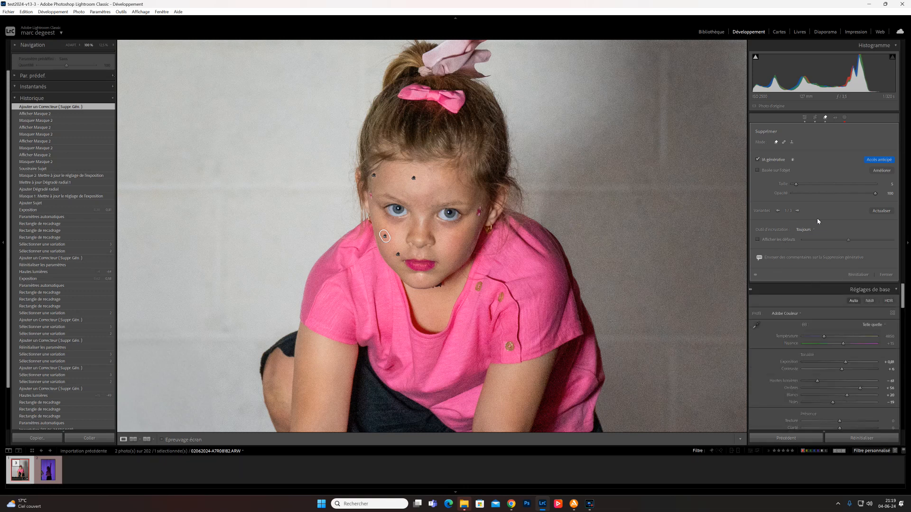
{"action": "left_click", "coordinate": [801, 118]}
{"action": "scroll", "coordinate": [811, 252], "scroll_direction": "down", "scroll_amount": 5}
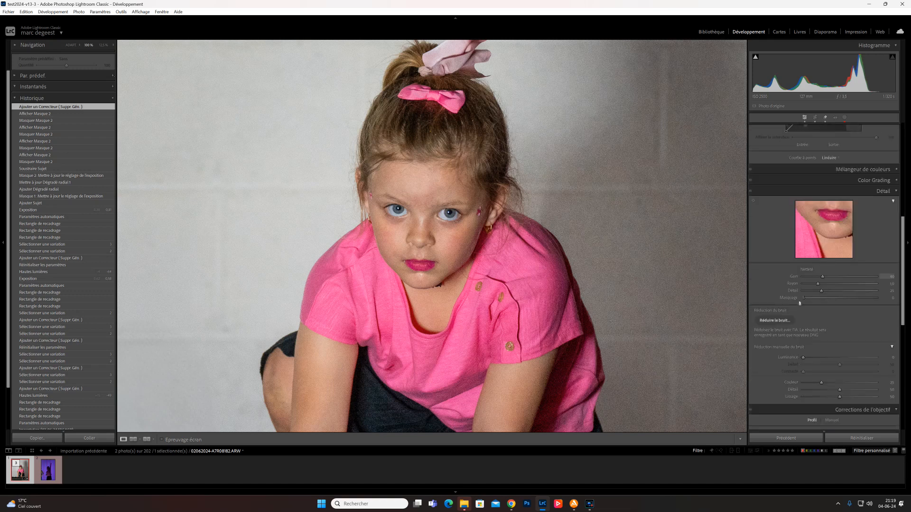
{"action": "left_click", "coordinate": [772, 320]}
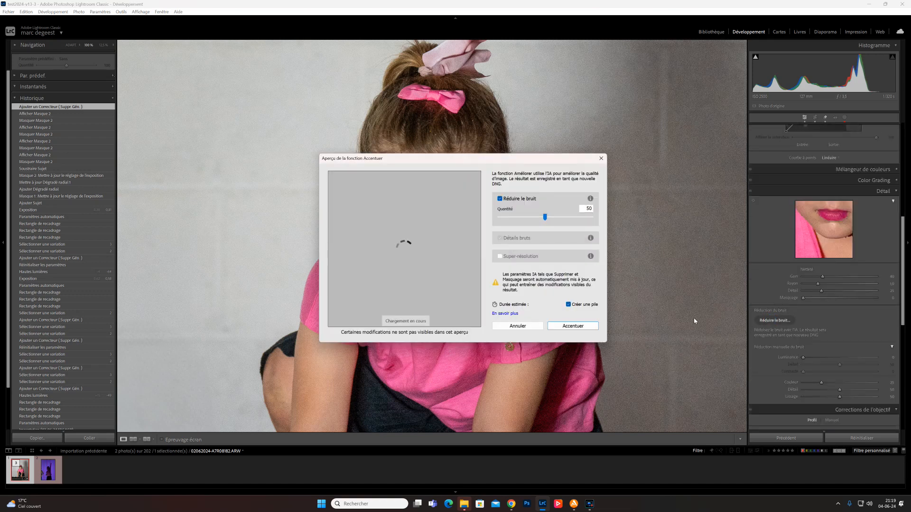
{"action": "left_click", "coordinate": [580, 326]}
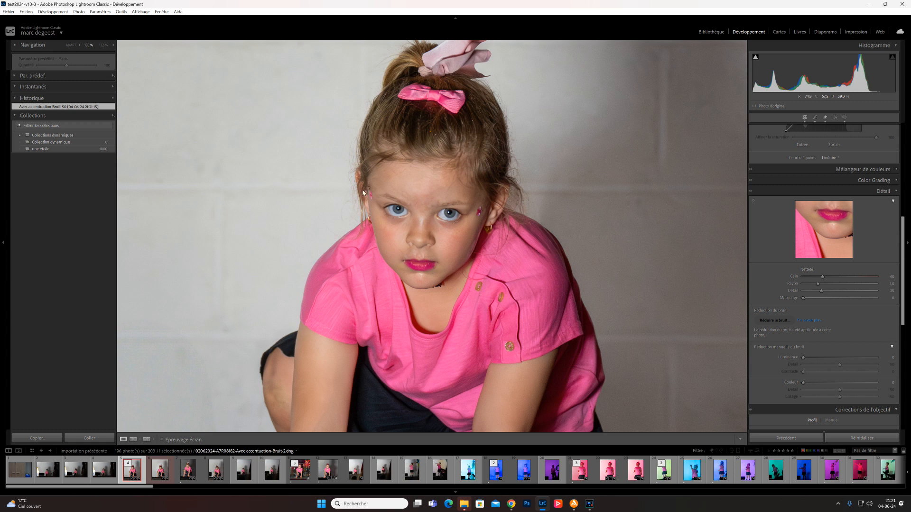
- Add a new radial gradient mask centred on the girl, stretch it to surround her whole body, and reduce its feather to about 28
{"action": "left_click", "coordinate": [72, 45]}
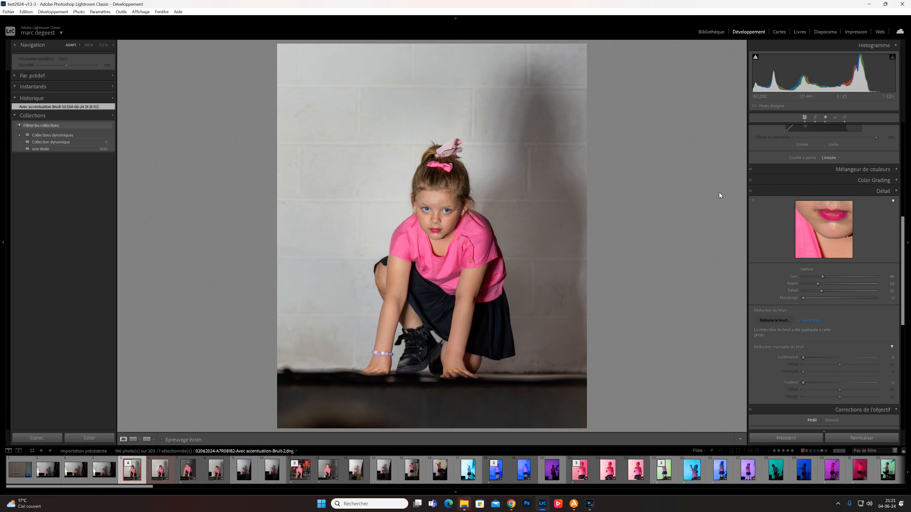
{"action": "scroll", "coordinate": [841, 158], "scroll_direction": "up", "scroll_amount": 5}
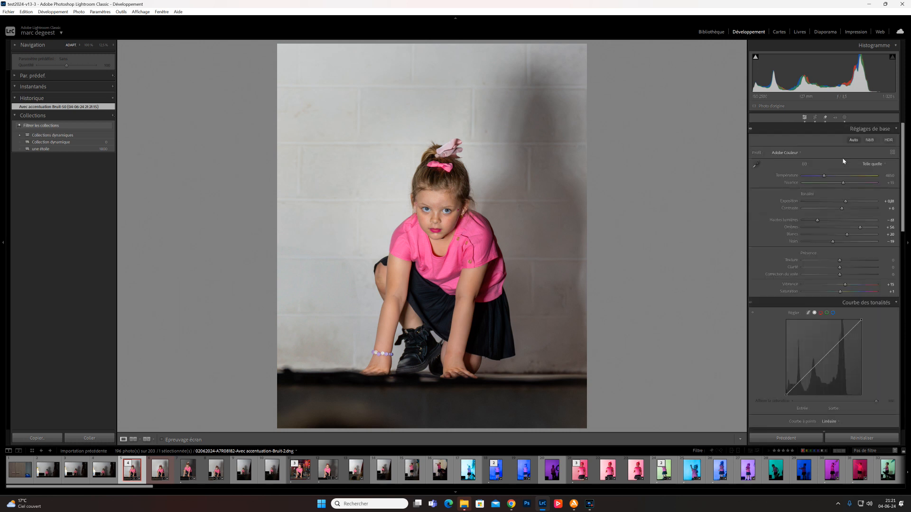
{"action": "left_click", "coordinate": [844, 117]}
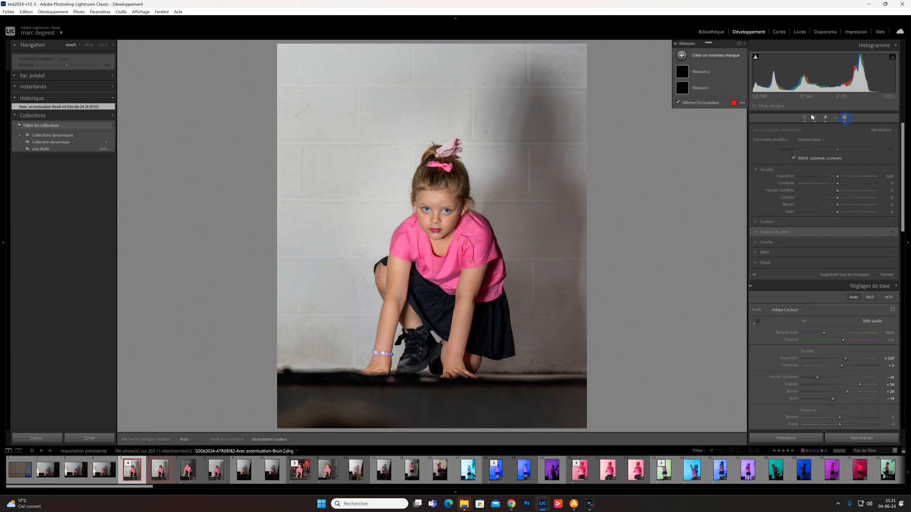
{"action": "left_click", "coordinate": [707, 55]}
{"action": "left_click", "coordinate": [707, 142]}
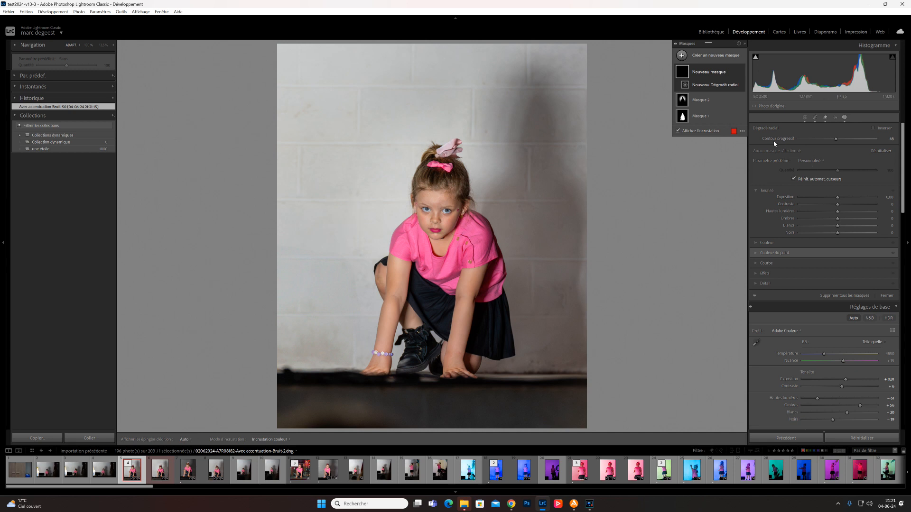
{"action": "mouse_move", "coordinate": [393, 202]}
{"action": "left_mouse_down"}
{"action": "mouse_move", "coordinate": [391, 181]}
{"action": "mouse_move", "coordinate": [413, 139]}
{"action": "mouse_move", "coordinate": [494, 138]}
{"action": "mouse_move", "coordinate": [463, 50]}
{"action": "mouse_move", "coordinate": [512, 44]}
{"action": "left_mouse_up"}
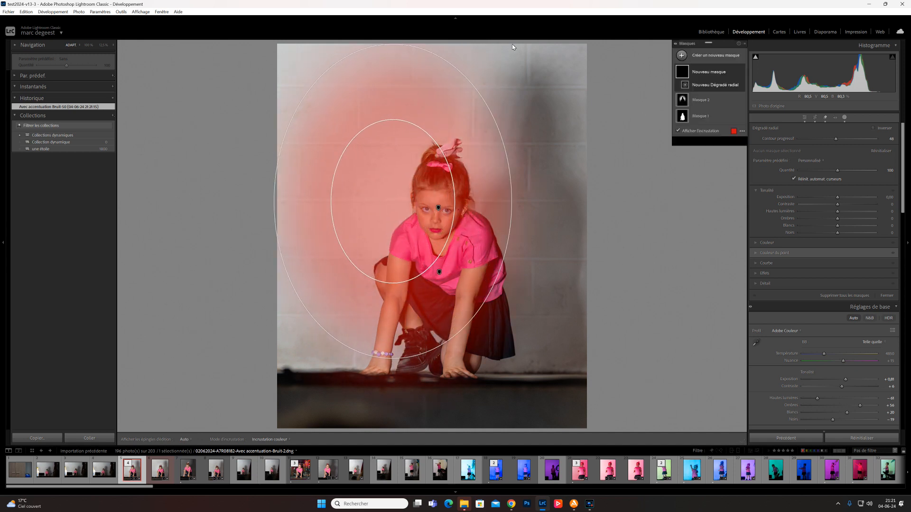
{"action": "left_click_drag", "start_coordinate": [393, 204], "coordinate": [441, 250]}
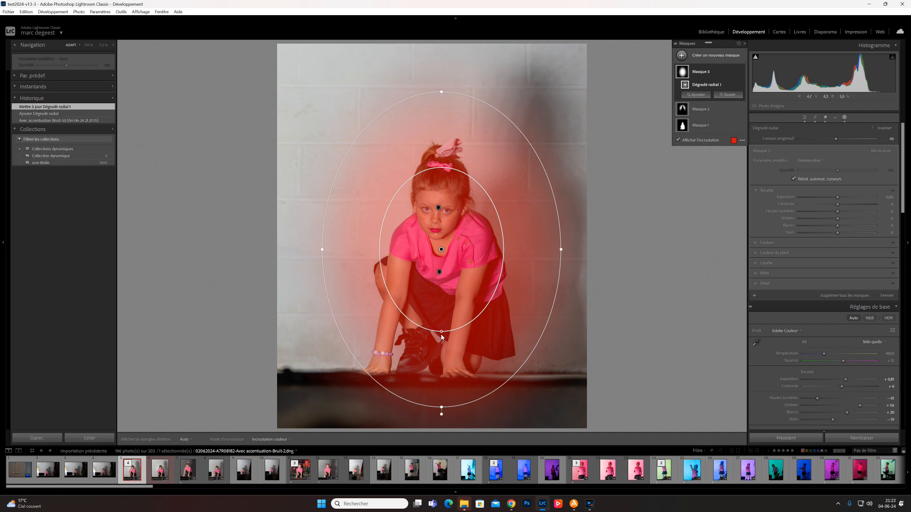
{"action": "left_click_drag", "start_coordinate": [443, 333], "coordinate": [442, 367]}
{"action": "left_click_drag", "start_coordinate": [442, 93], "coordinate": [447, 68]}
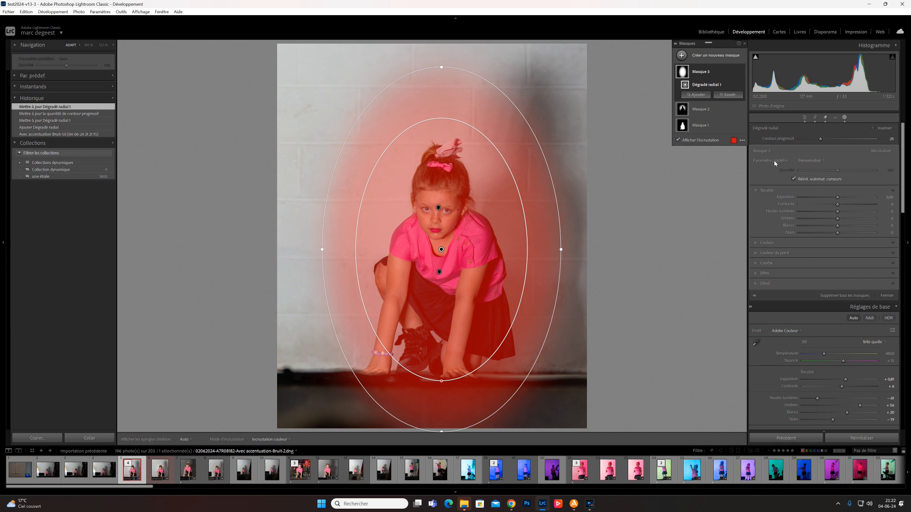
- Set the new radial gradient mask's exposure to -1.04 and invert it to darken the surroundings of the girl
{"action": "left_click_drag", "start_coordinate": [837, 197], "coordinate": [826, 199]}
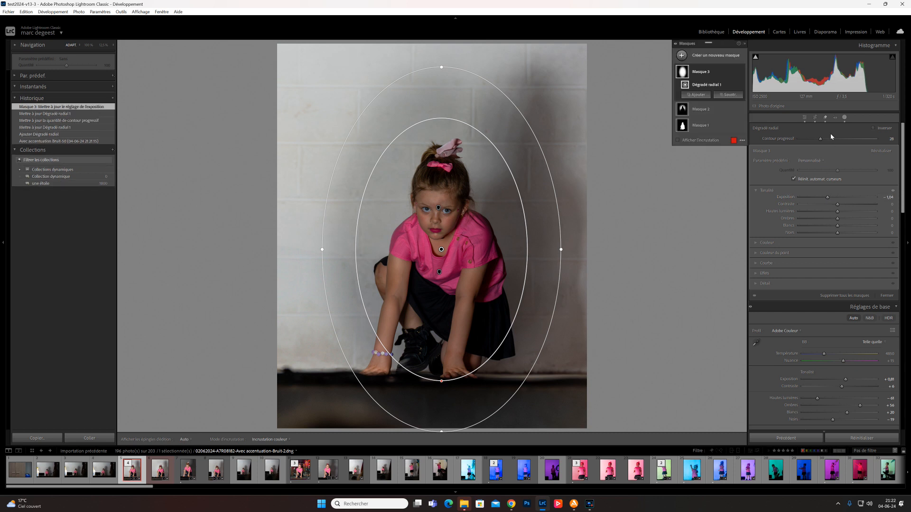
{"action": "left_click", "coordinate": [874, 129]}
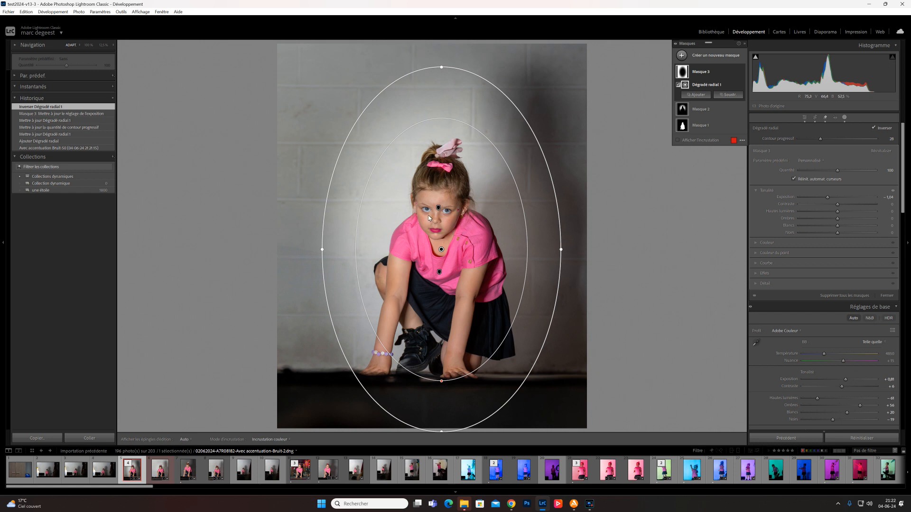
- Remove the marks on the bridge of the nose and below the lower lip with generative AI at brush size 4
{"action": "key", "text": "ctrl+equal"}
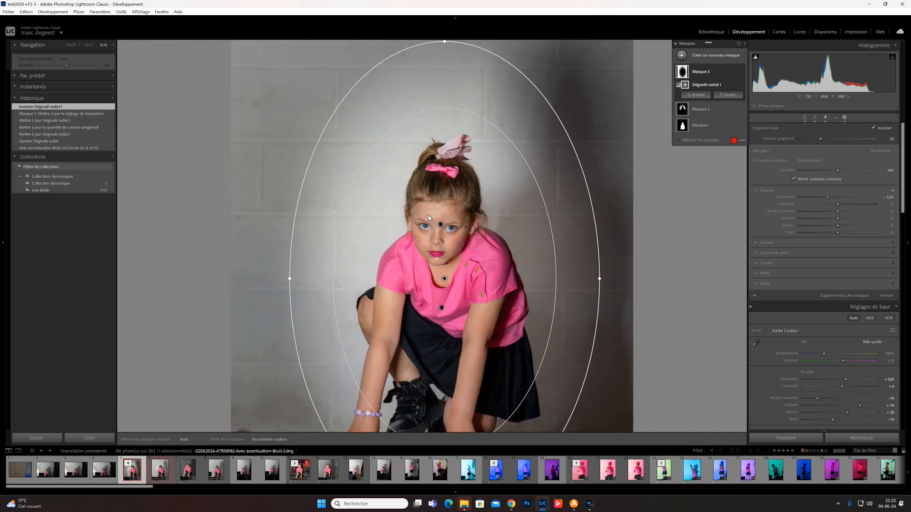
{"action": "left_click", "coordinate": [89, 45]}
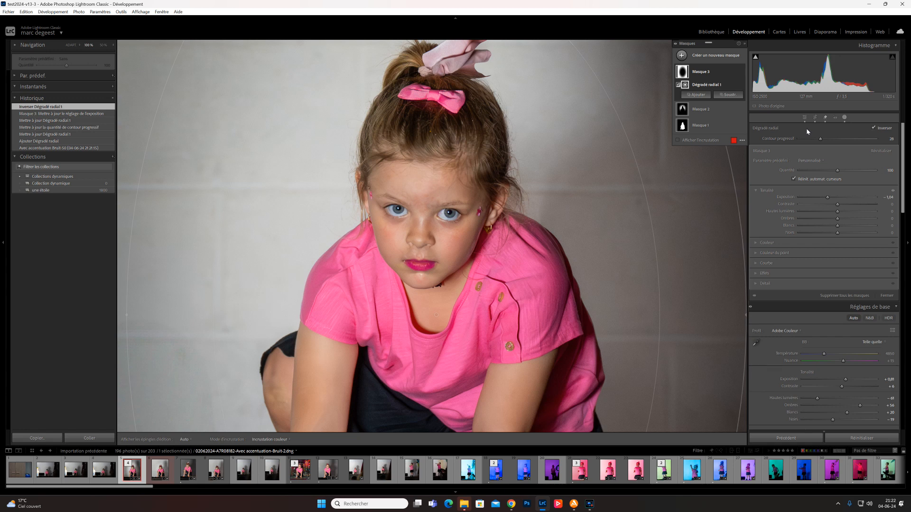
{"action": "left_click", "coordinate": [825, 118]}
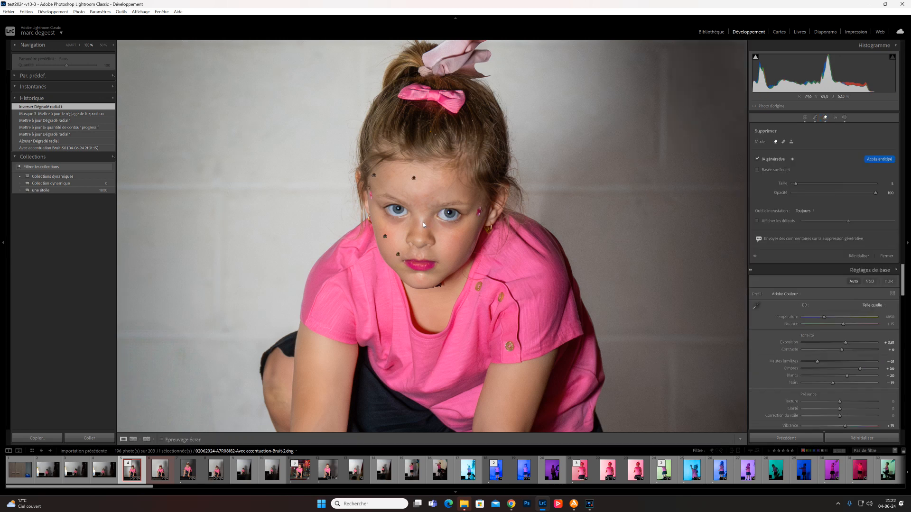
{"action": "left_click_drag", "start_coordinate": [423, 221], "coordinate": [421, 226]}
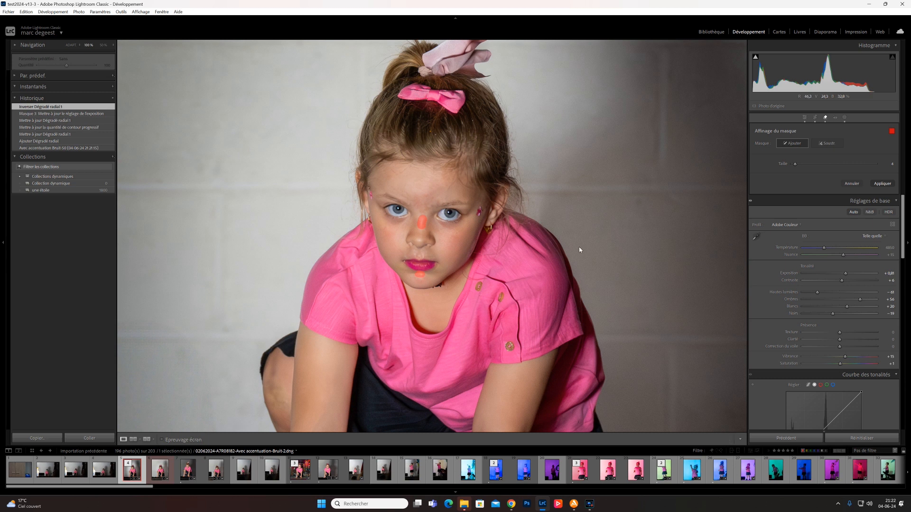
{"action": "left_click", "coordinate": [882, 183]}
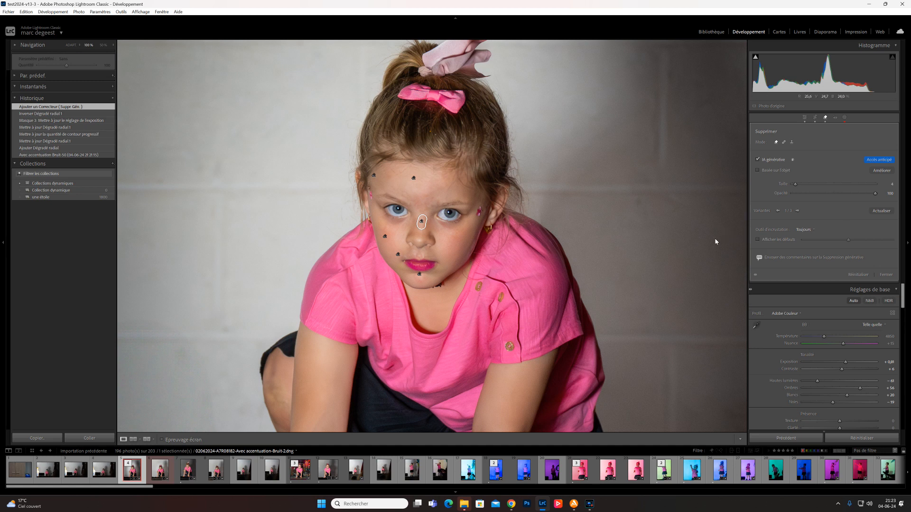
{"action": "left_click", "coordinate": [804, 119]}
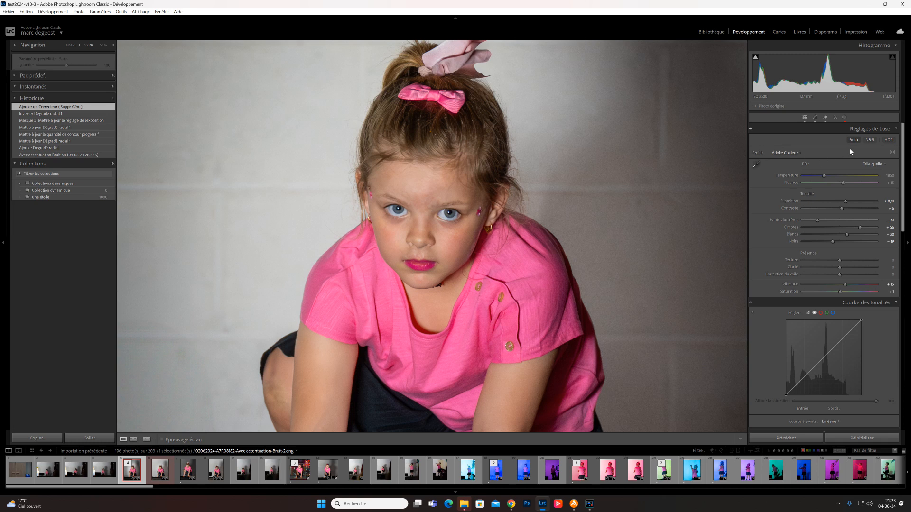
- Create a people mask of the girl's iris and pupil
{"action": "left_click", "coordinate": [845, 117]}
{"action": "left_click", "coordinate": [713, 56]}
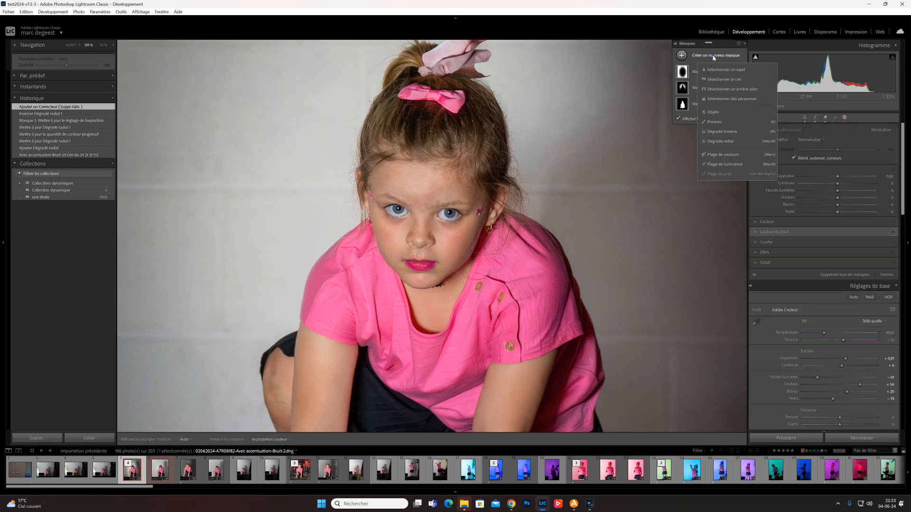
{"action": "left_click", "coordinate": [723, 99]}
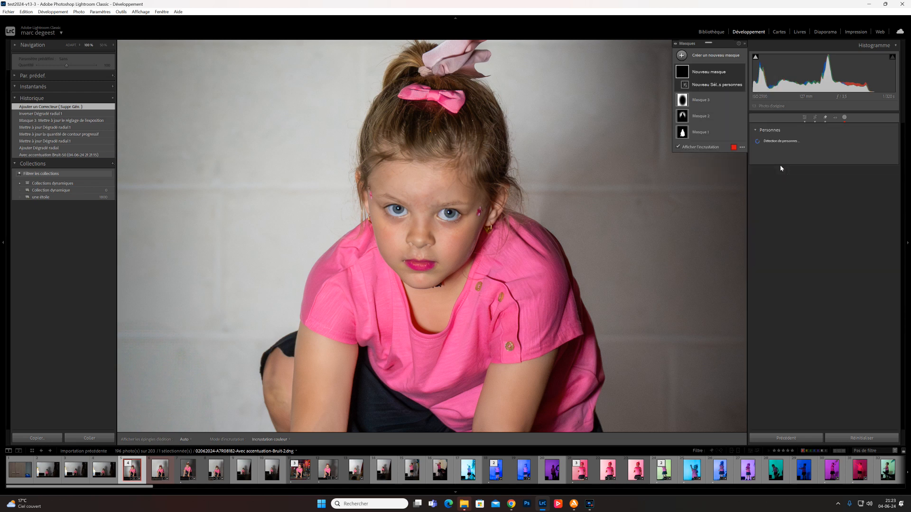
{"action": "left_click", "coordinate": [763, 144]}
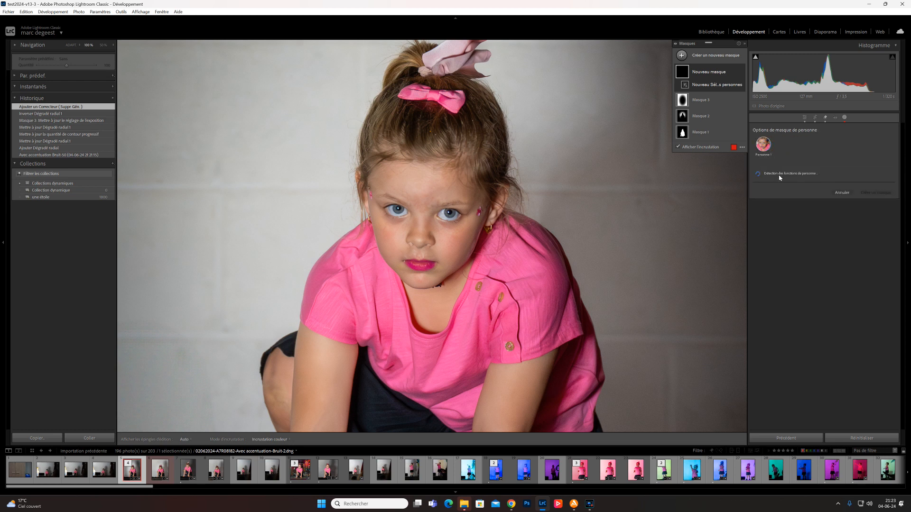
{"action": "left_click", "coordinate": [774, 225]}
{"action": "left_click", "coordinate": [875, 274]}
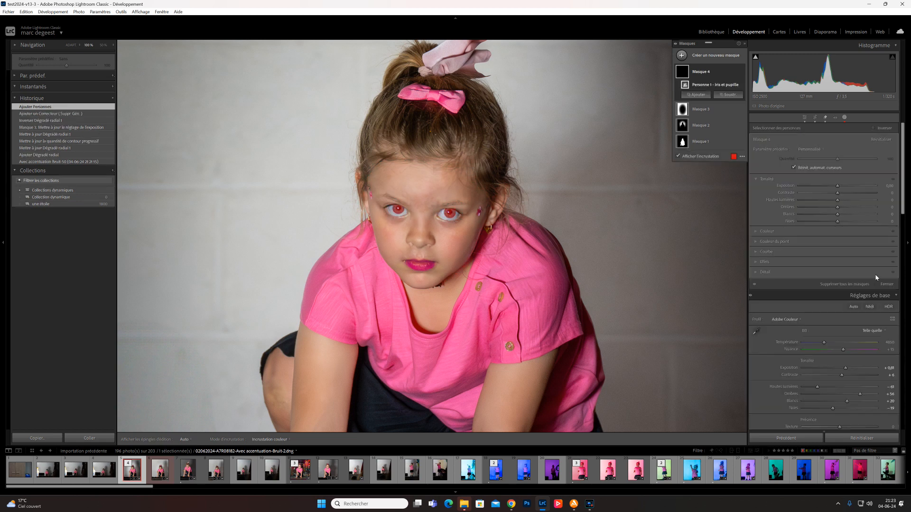
- Set the eye mask's exposure to about 0.49 and raise its highlights
{"action": "left_click_drag", "start_coordinate": [838, 186], "coordinate": [841, 189]}
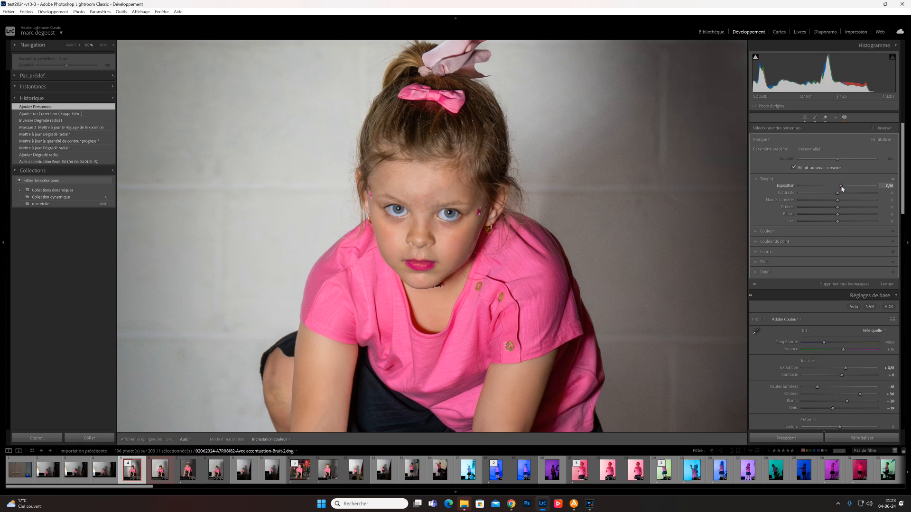
{"action": "left_click_drag", "start_coordinate": [842, 188], "coordinate": [844, 187]}
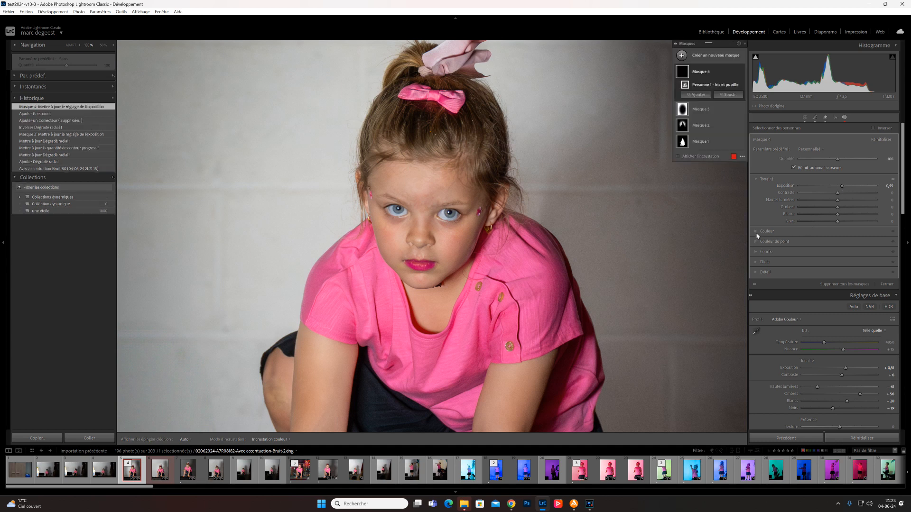
{"action": "left_click_drag", "start_coordinate": [836, 202], "coordinate": [848, 201]}
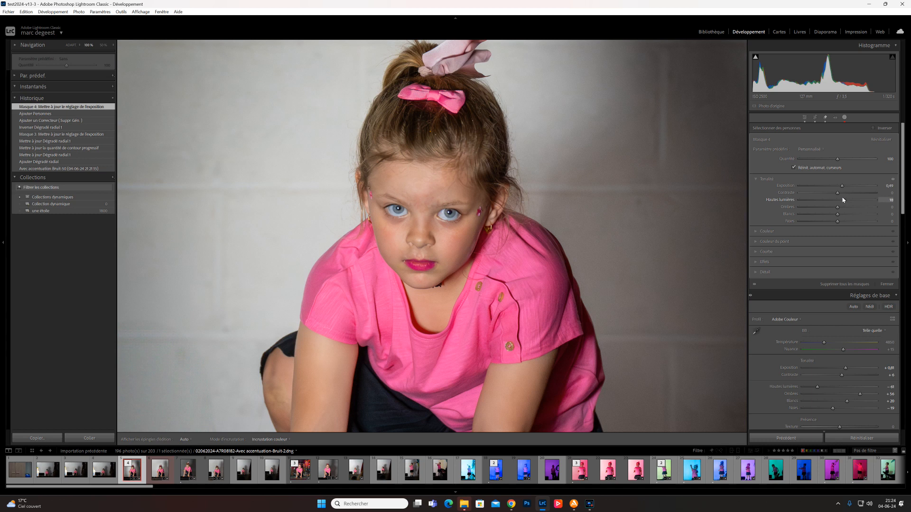
- Raise the eye mask's saturation to about 25 and give it a blue colour tint with hue 230 and saturation 35
{"action": "left_click", "coordinate": [755, 232]}
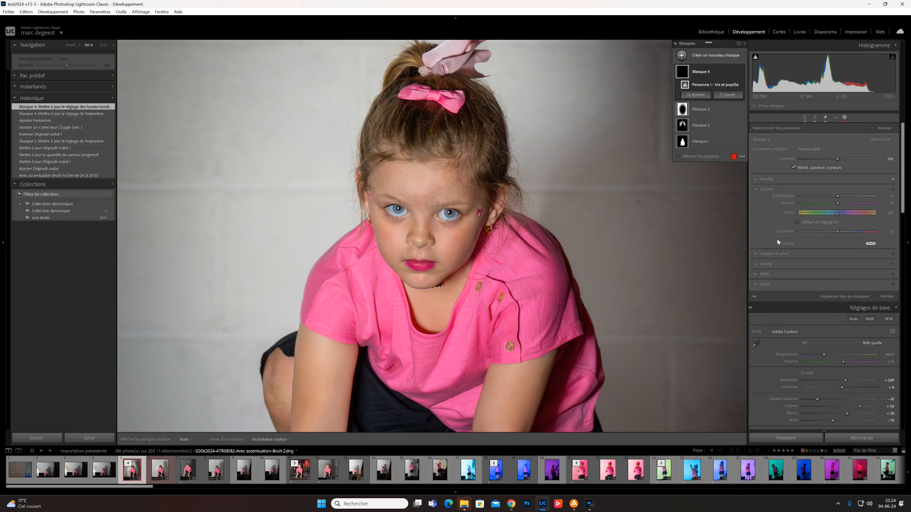
{"action": "left_click_drag", "start_coordinate": [837, 232], "coordinate": [849, 233]}
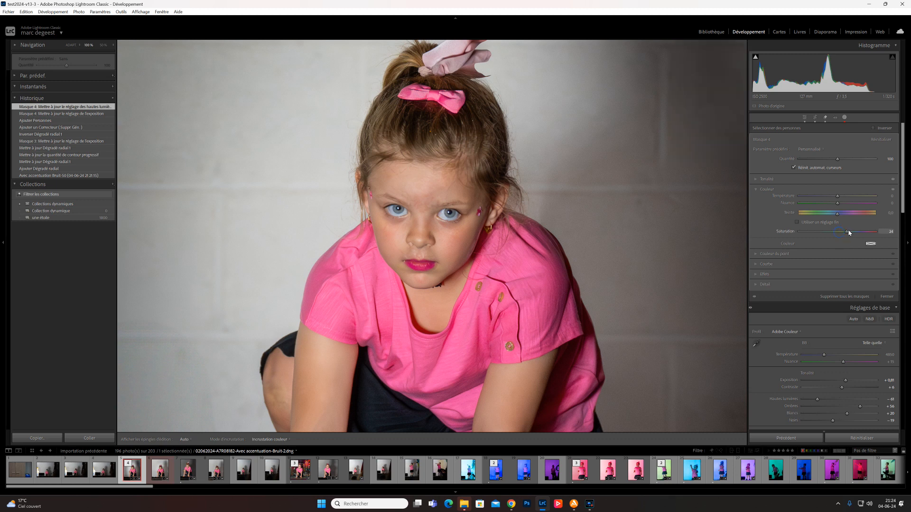
{"action": "left_click", "coordinate": [871, 243]}
{"action": "left_click", "coordinate": [809, 268]}
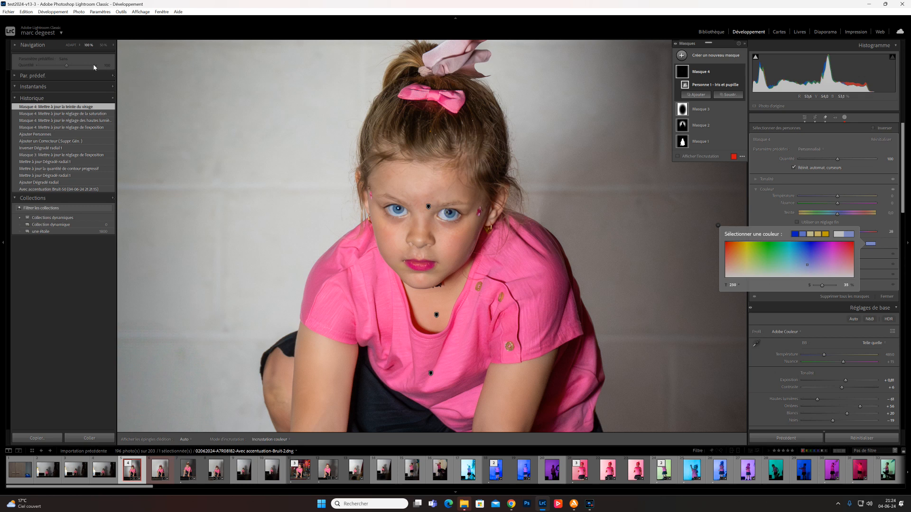
{"action": "left_click", "coordinate": [70, 44]}
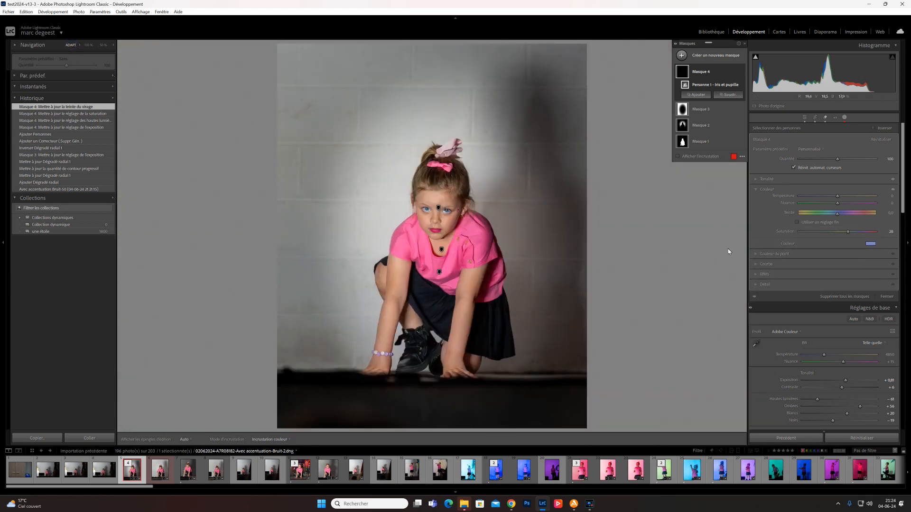